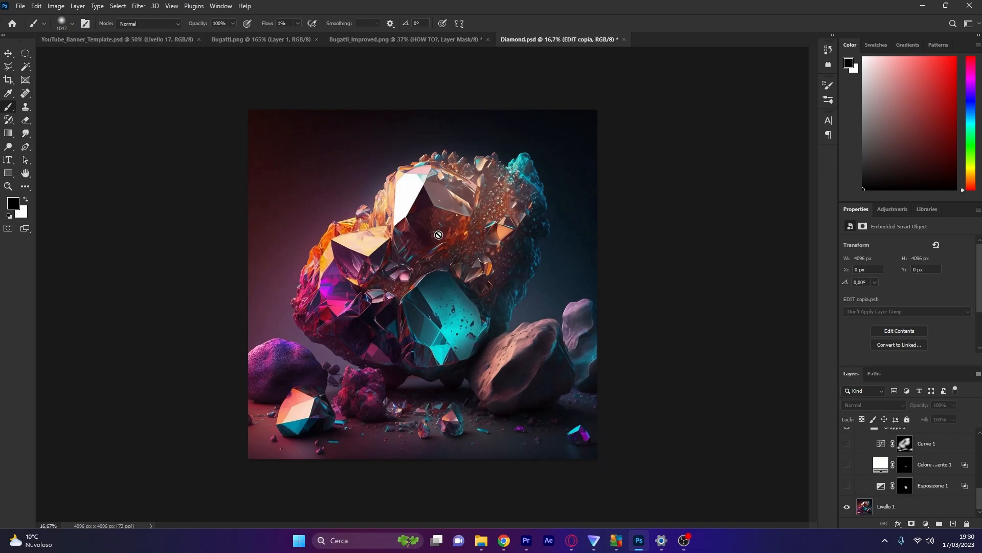
pyautogui.scroll(5, 424, 241)
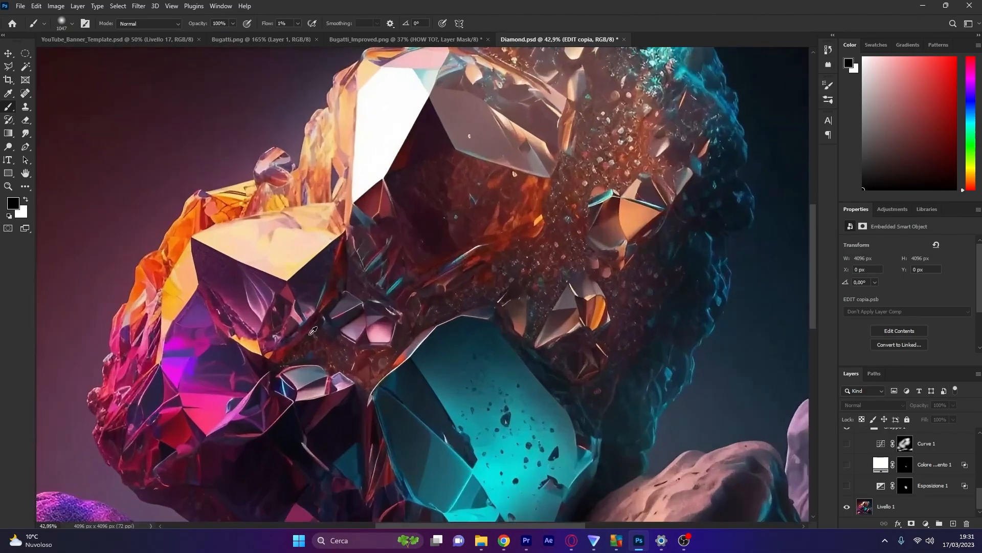
pyautogui.scroll(-3, 313, 332)
pyautogui.scroll(-2, 385, 274)
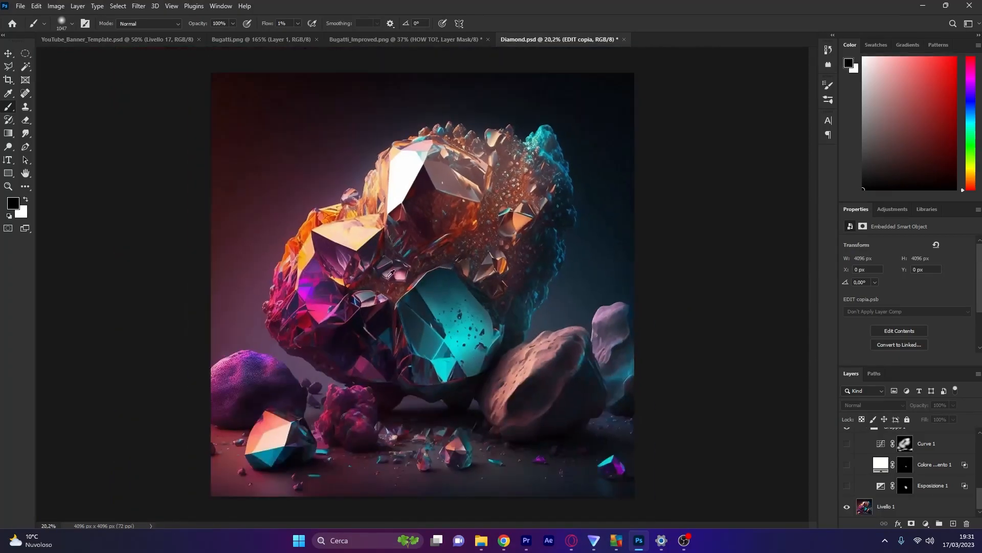
pyautogui.scroll(1, 468, 334)
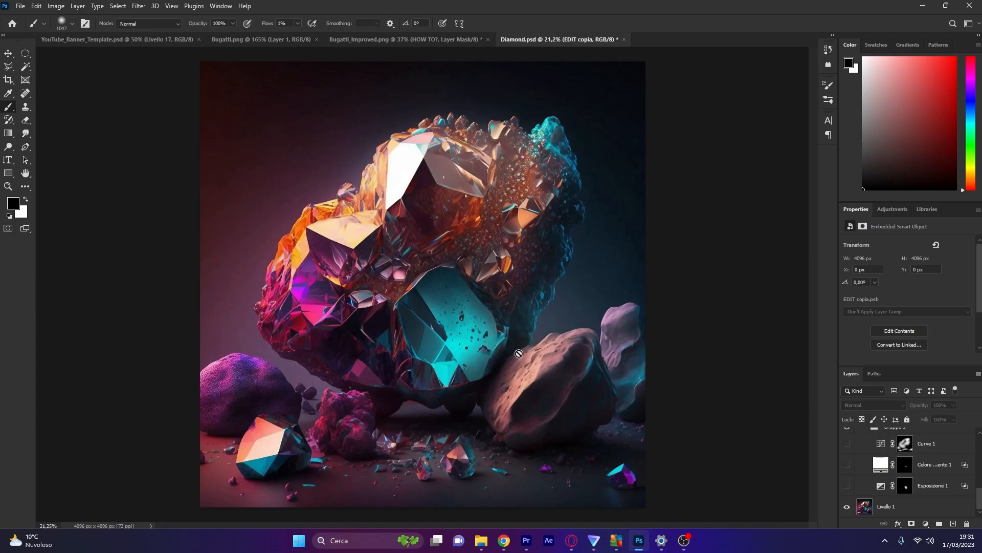
# - Turn on the Esposizione 1 adjustment layer and compare the image with and without it
pyautogui.press('alt')
pyautogui.click(846, 485)
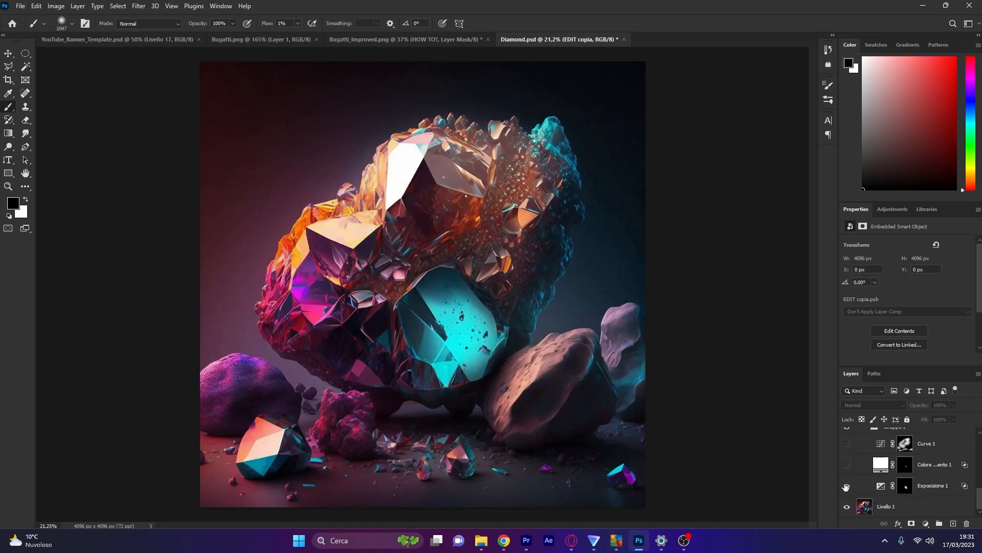
pyautogui.click(846, 485)
pyautogui.click(846, 486)
# - Turn on the white fill layer above Esposizione 1, compare its effect, and inspect the glow on the cyan crystal up close
pyautogui.click(847, 465)
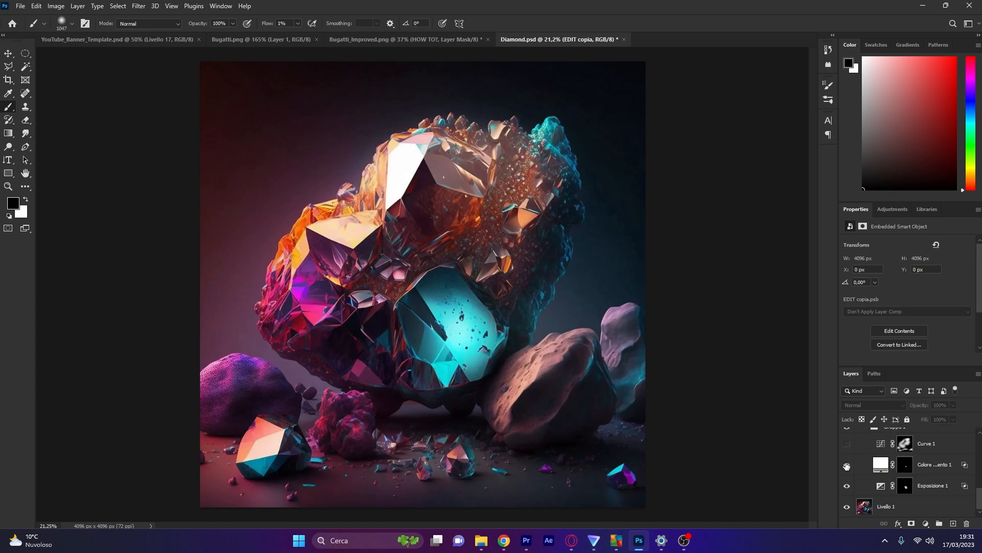
pyautogui.click(847, 466)
pyautogui.click(846, 465)
pyautogui.scroll(4, 459, 335)
pyautogui.scroll(3, 460, 333)
pyautogui.scroll(3, 466, 340)
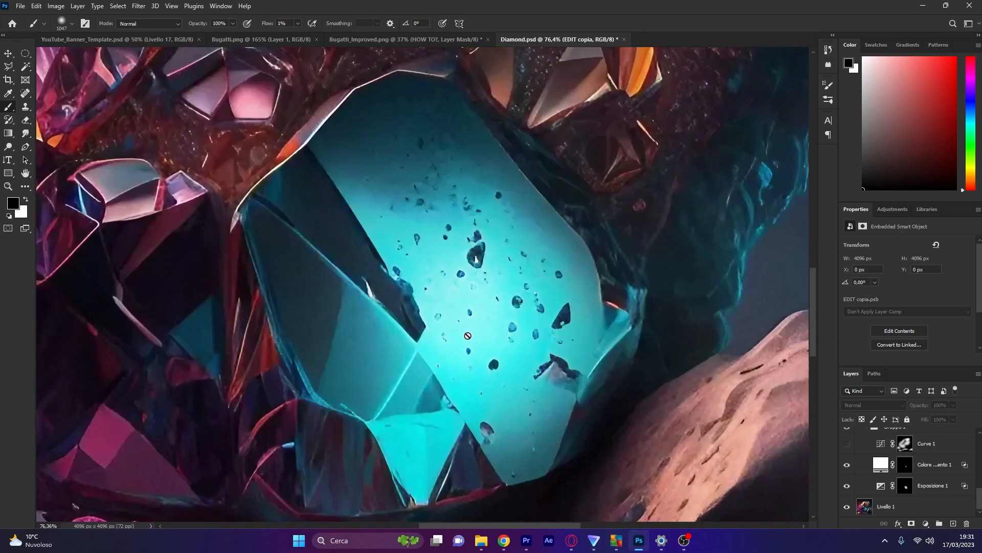
# - Turn on the Curve 1 layer in Gruppo 1 and compare the whole image with and without it
pyautogui.scroll(2, 880, 494)
pyautogui.click(847, 494)
pyautogui.hotkey('ctrl', '0')
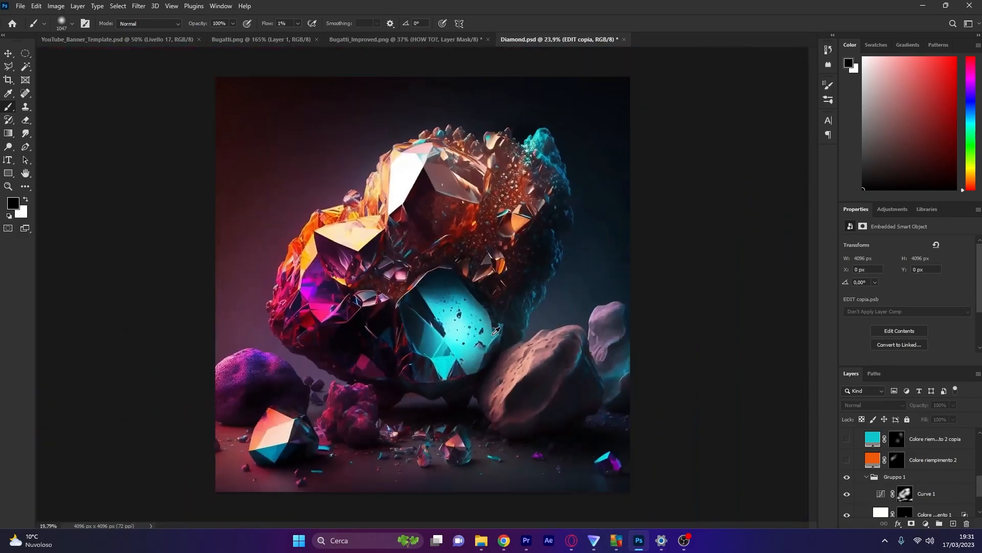
pyautogui.click(847, 494)
pyautogui.click(846, 494)
# - View the curve settings of Curve 1 and compare the image before and after the adjustment
pyautogui.click(882, 495)
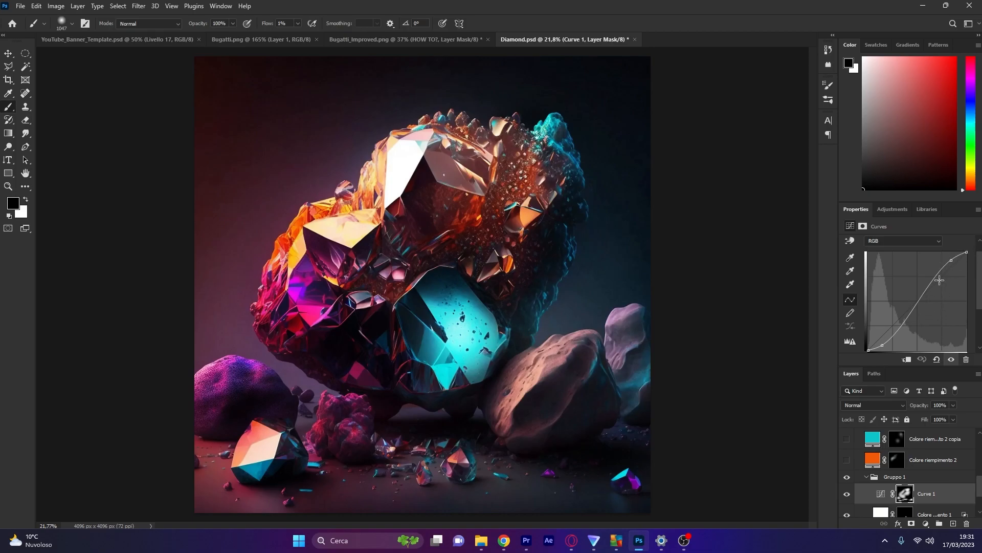
pyautogui.click(847, 494)
pyautogui.click(848, 494)
# - Collapse Gruppo 1 and select the orange fill layer Colore riempimento 2, viewing the available fill and adjustment types
pyautogui.click(866, 476)
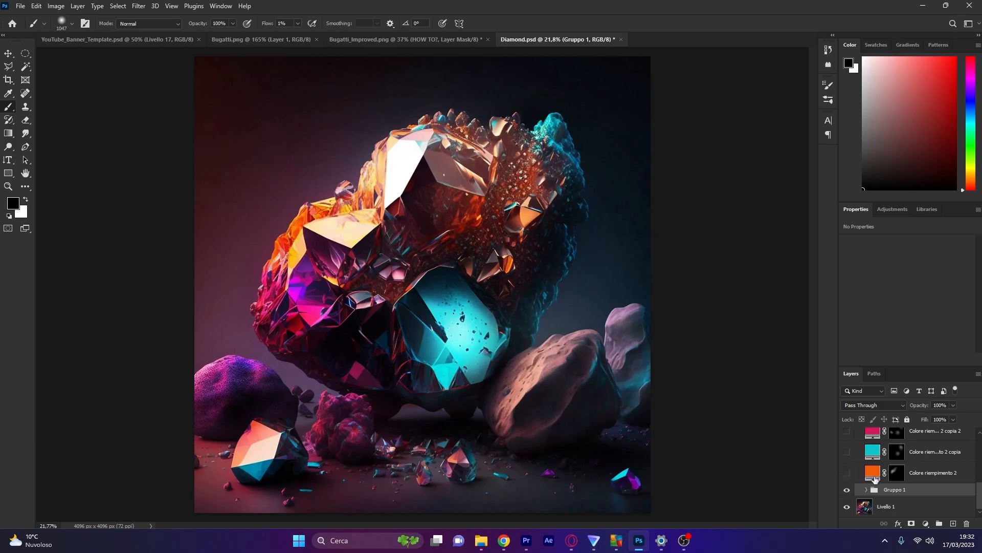
pyautogui.click(875, 474)
pyautogui.click(925, 523)
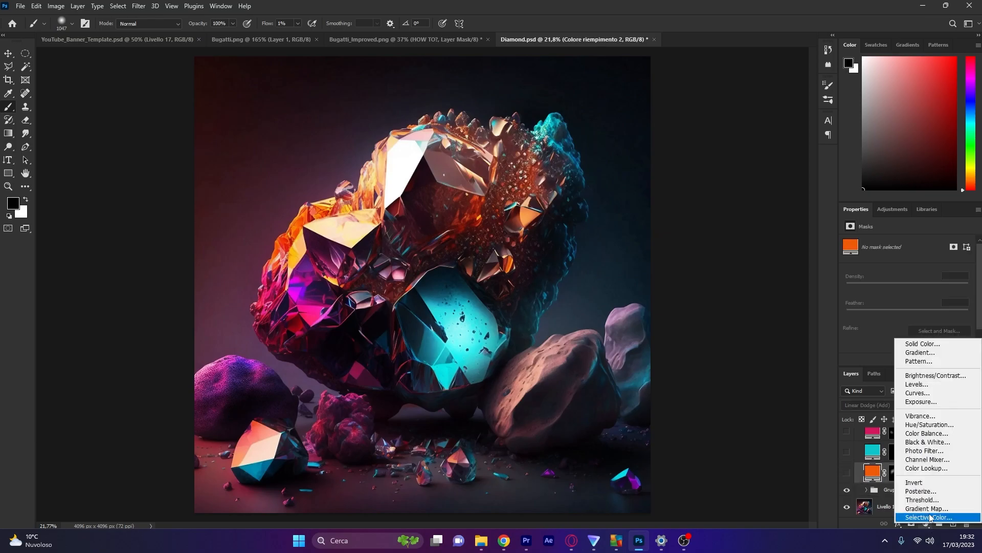
pyautogui.click(832, 515)
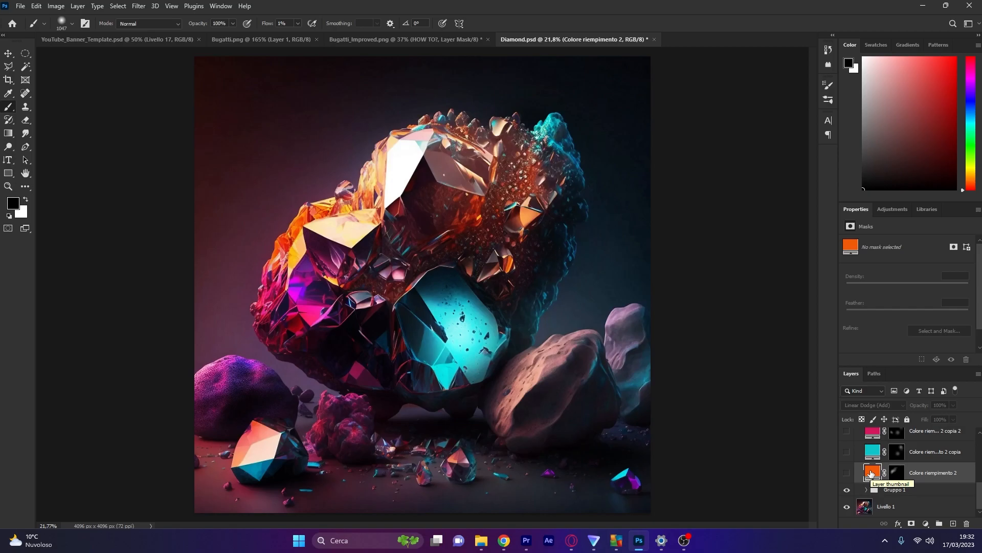
# - Show the orange Colore riempimento 2 layer with its mask disabled and set its blending mode to Linear Dodge (Add)
pyautogui.click(847, 472)
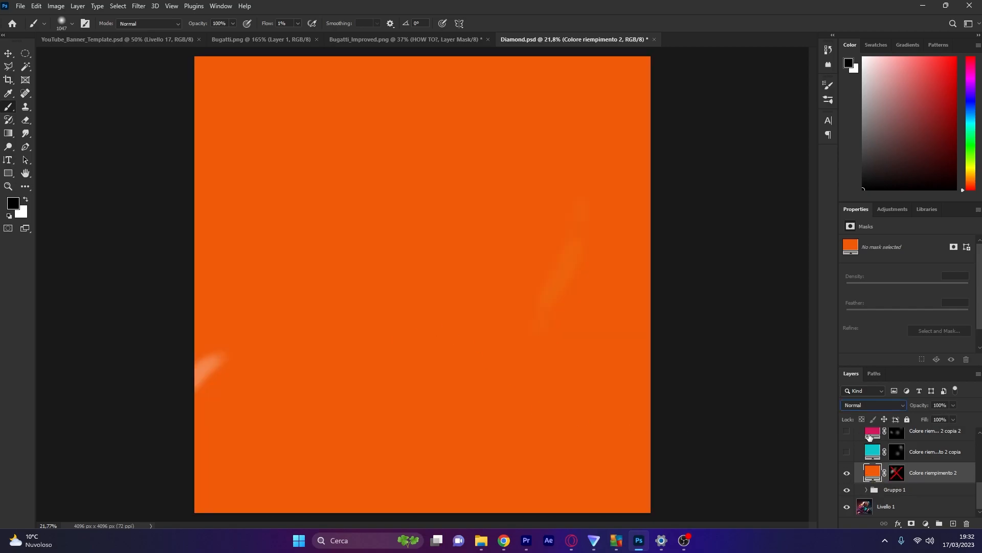
pyautogui.click(876, 404)
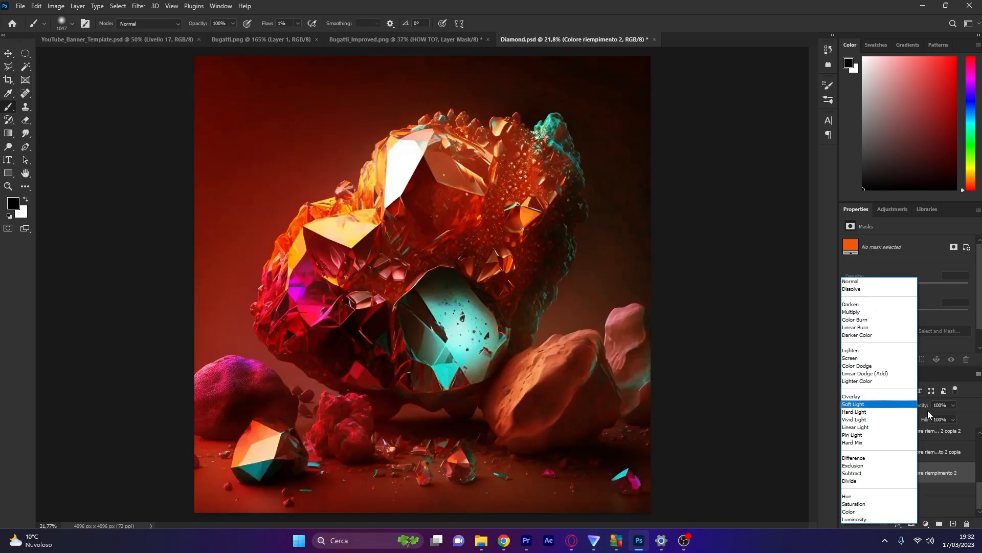
pyautogui.click(928, 373)
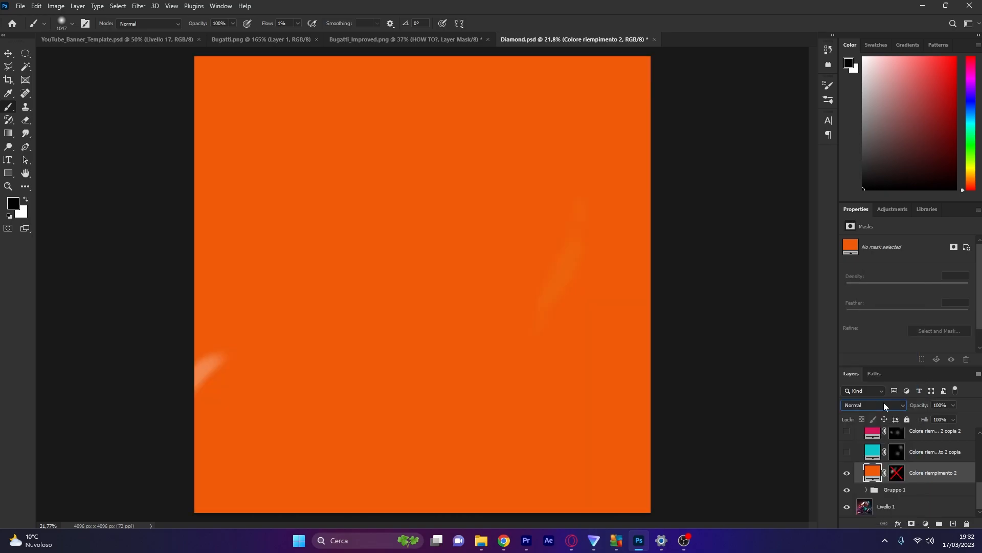
pyautogui.click(867, 403)
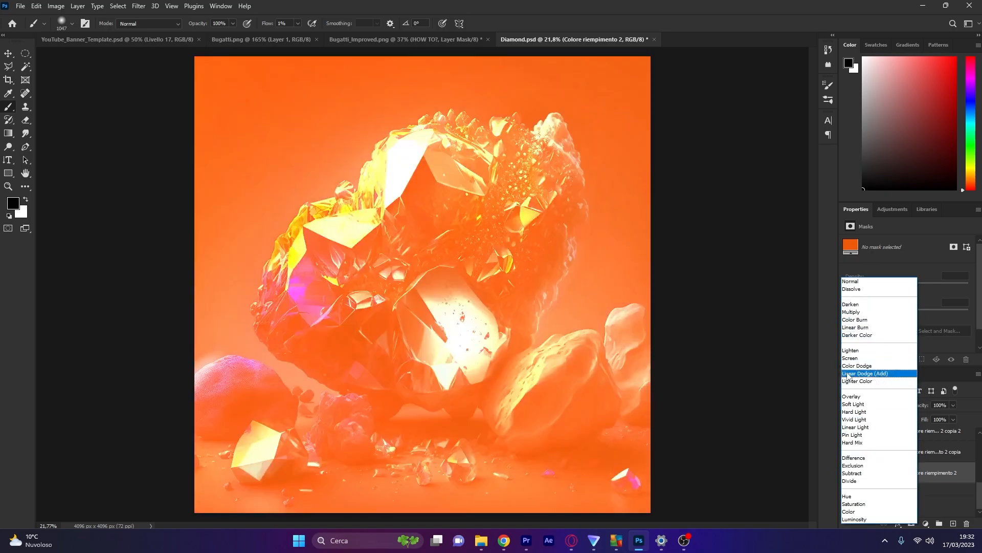
pyautogui.click(880, 373)
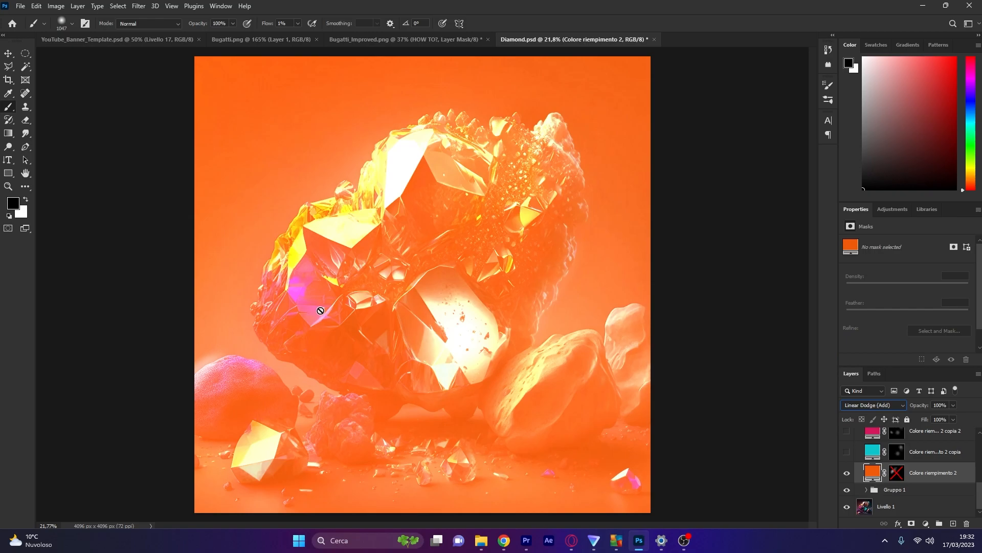
# - Re-enable the mask of the orange fill layer and compare the image with and without its glow
pyautogui.keyDown('shift'); pyautogui.click(897, 474); pyautogui.keyUp('shift')
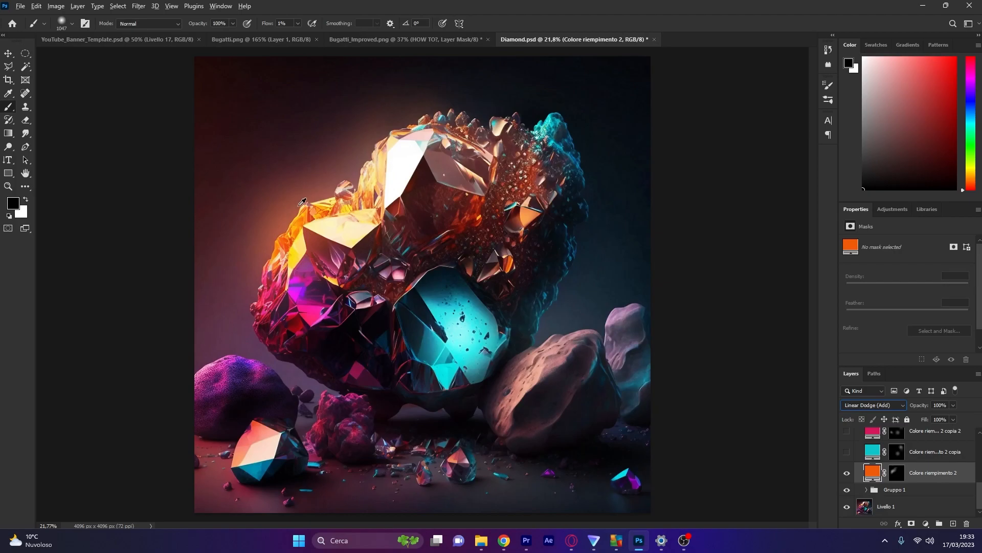
pyautogui.click(847, 475)
pyautogui.click(847, 474)
pyautogui.click(847, 475)
pyautogui.click(847, 475)
# - Turn on the teal and pink copies of the fill layer above Colore riempimento 2
pyautogui.scroll(2, 893, 485)
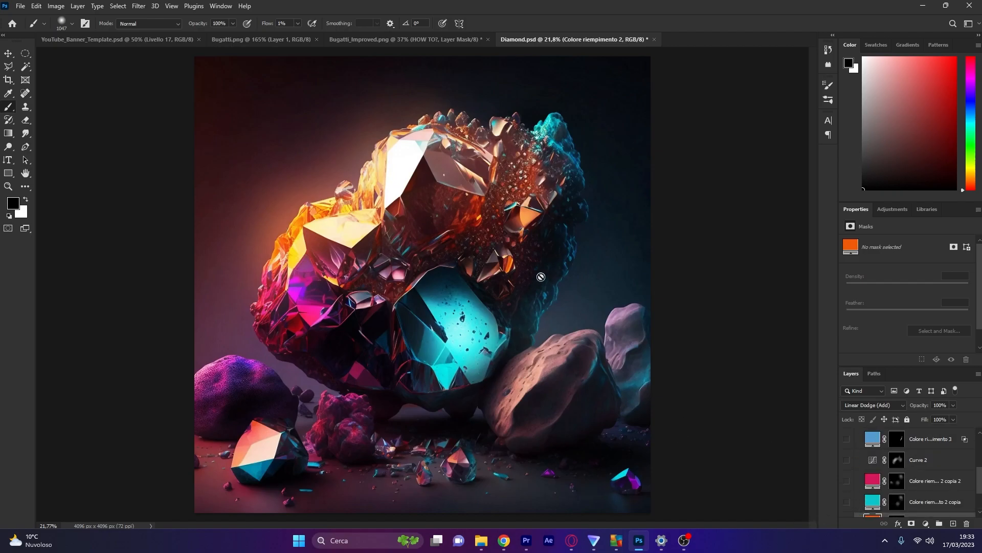
pyautogui.click(847, 502)
pyautogui.click(847, 502)
pyautogui.click(847, 502)
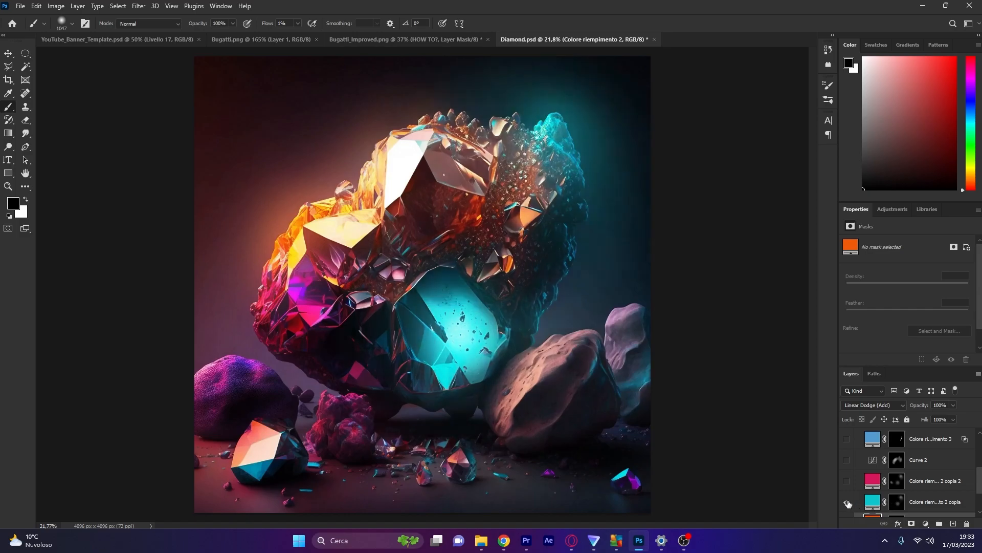
pyautogui.click(847, 482)
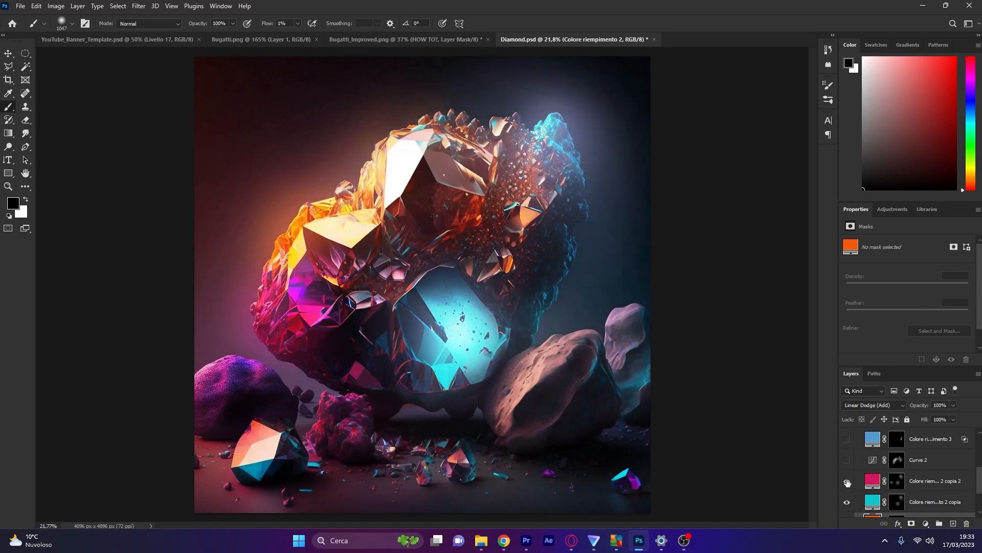
# - Turn on the Curve 2 layer, compare its darkening effect on the rock, and display its curve settings
pyautogui.click(847, 460)
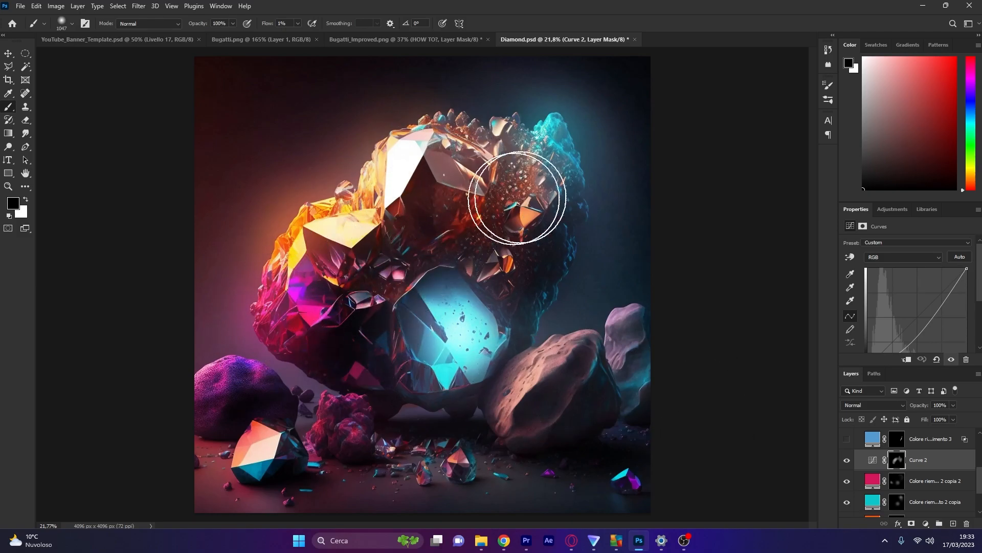
pyautogui.click(847, 459)
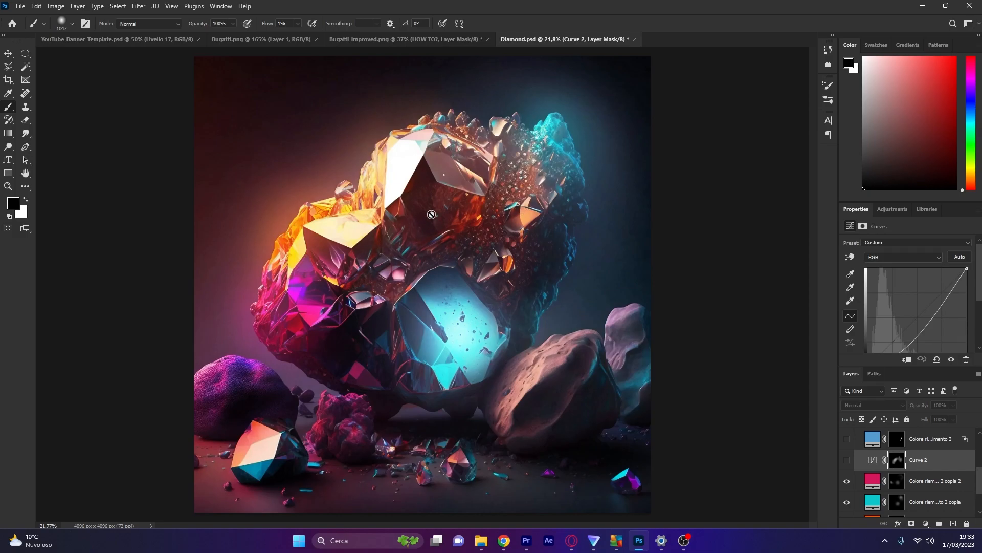
pyautogui.click(847, 461)
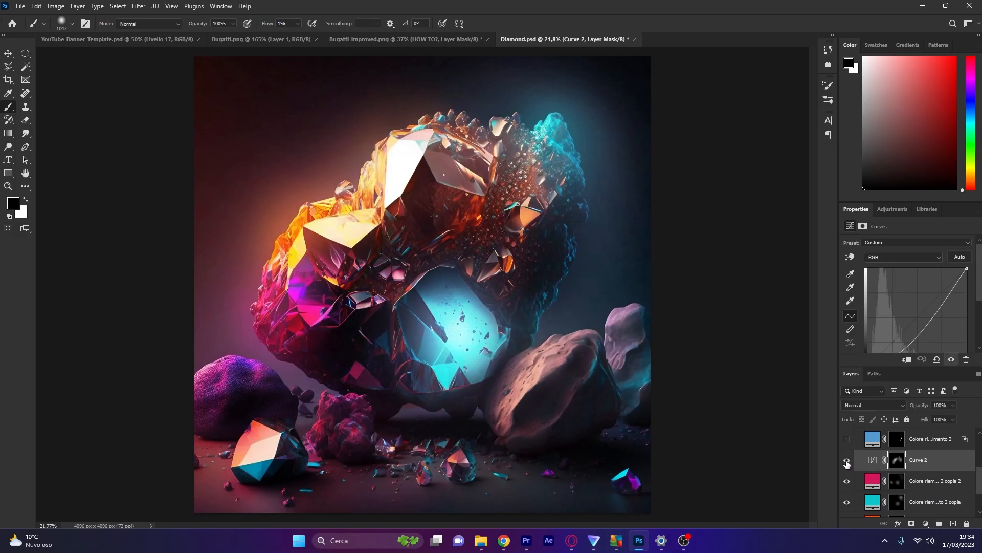
pyautogui.click(873, 460)
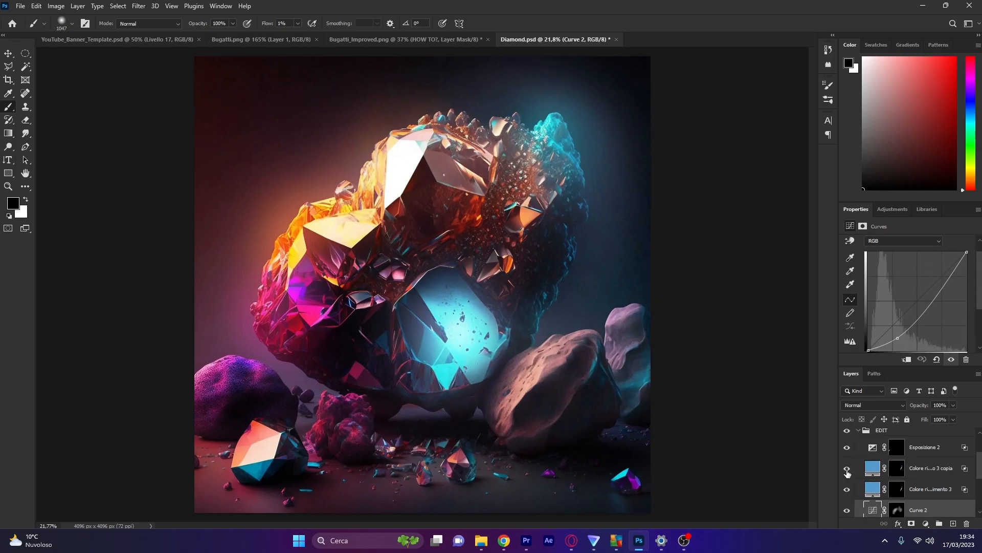
# - Hide and restore the two blue fill layers to compare their rim light along the rock's dark edge up close
pyautogui.scroll(4, 600, 268)
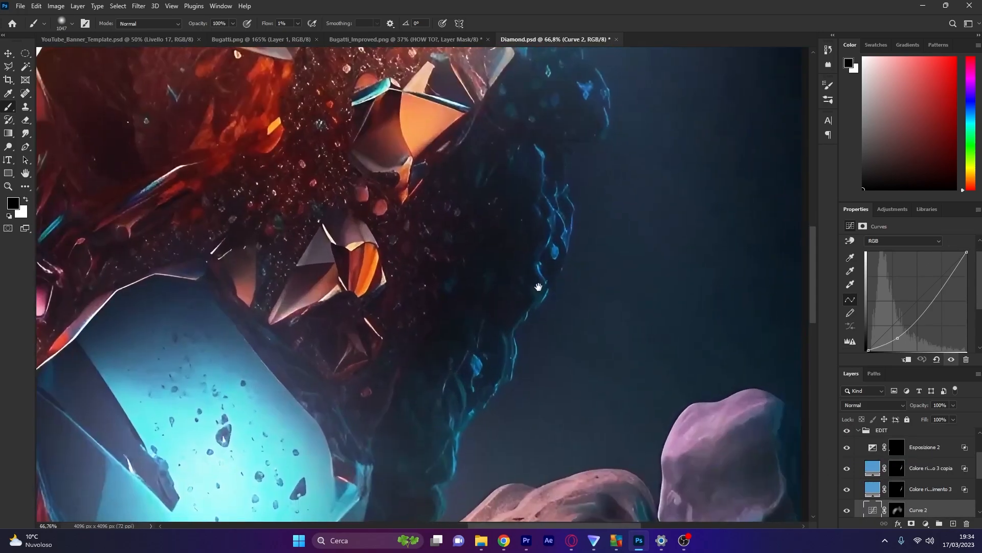
pyautogui.moveTo(847, 488)
pyautogui.mouseDown()
pyautogui.moveTo(847, 474)
pyautogui.moveTo(847, 497)
pyautogui.mouseUp()
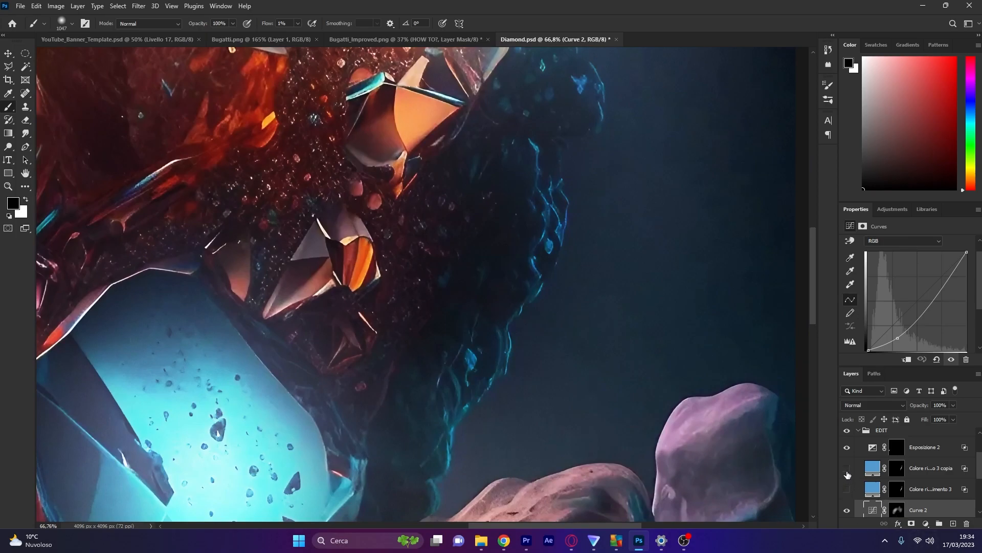
pyautogui.scroll(-4, 704, 461)
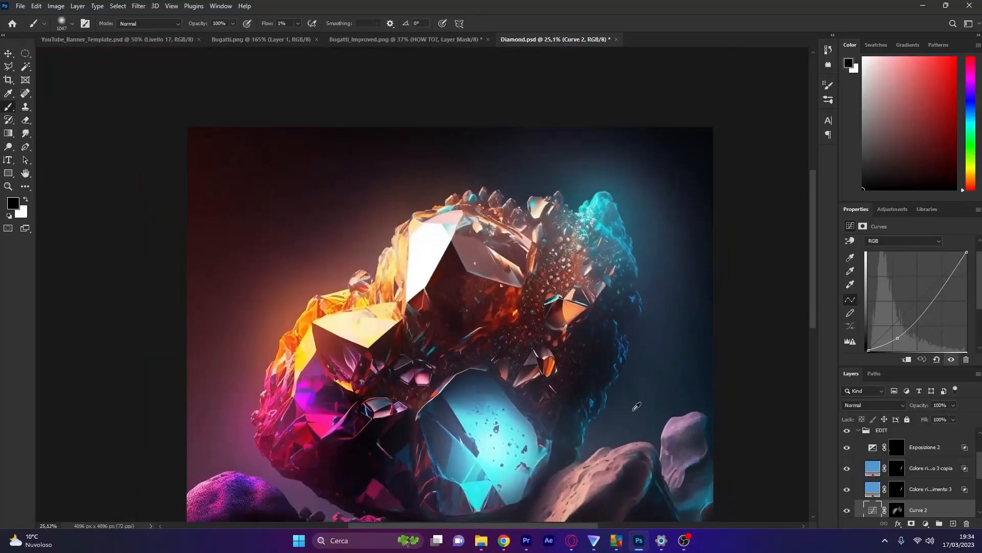
# - Toggle the Esposizione 2 layer off and on to compare its effect, inspecting the purple rock and small crystals up close
pyautogui.click(846, 448)
pyautogui.click(846, 448)
pyautogui.moveTo(467, 375); pyautogui.dragTo(479, 309)
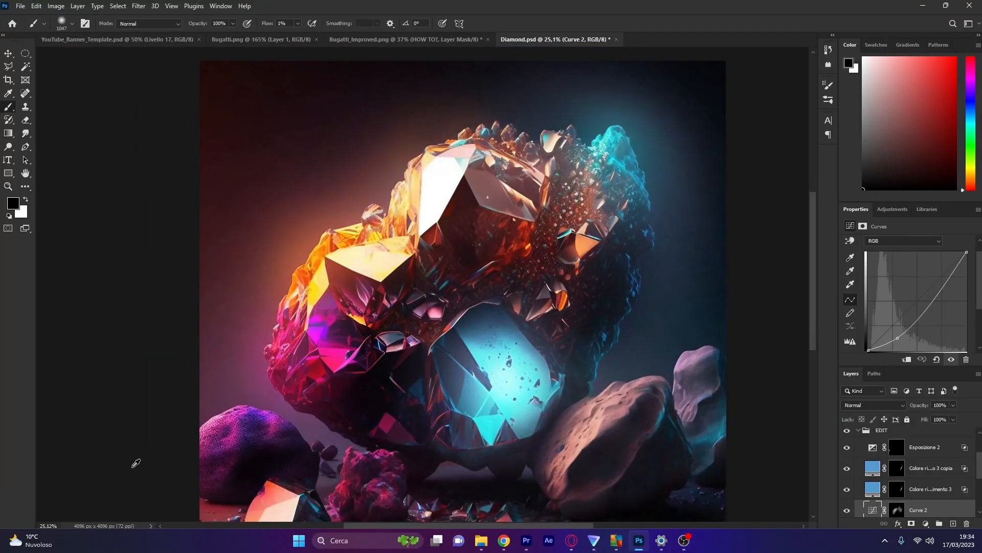
pyautogui.scroll(4, 175, 447)
pyautogui.moveTo(282, 453); pyautogui.dragTo(325, 219)
pyautogui.click(847, 448)
pyautogui.click(847, 448)
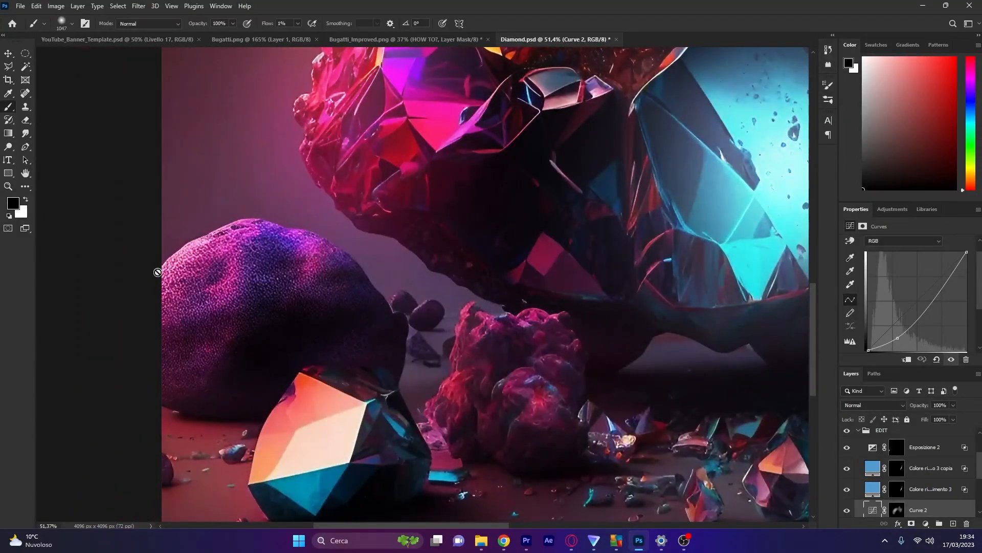
pyautogui.hotkey('ctrl', '0')
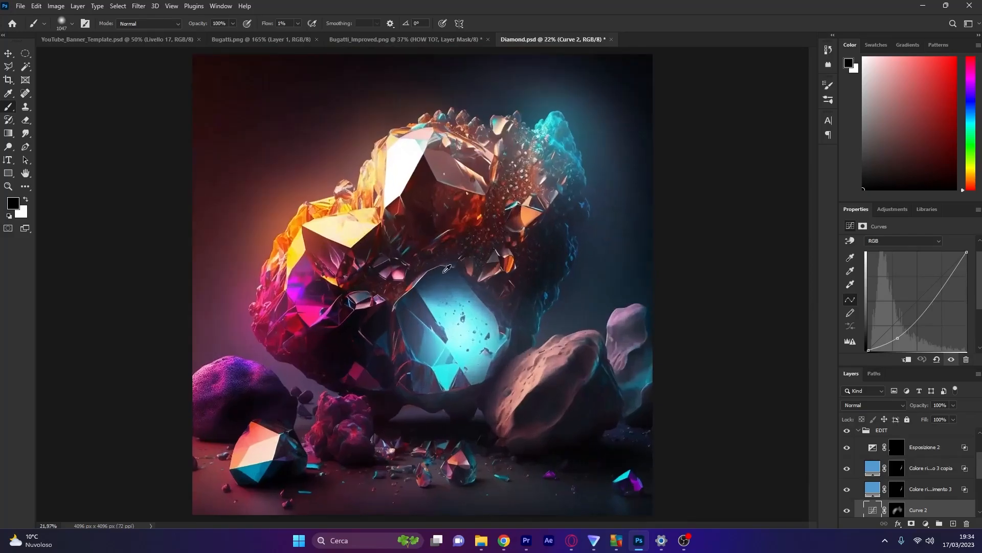
# - Collapse the EDIT group and review the filters offered for it
pyautogui.scroll(3, 893, 471)
pyautogui.click(859, 484)
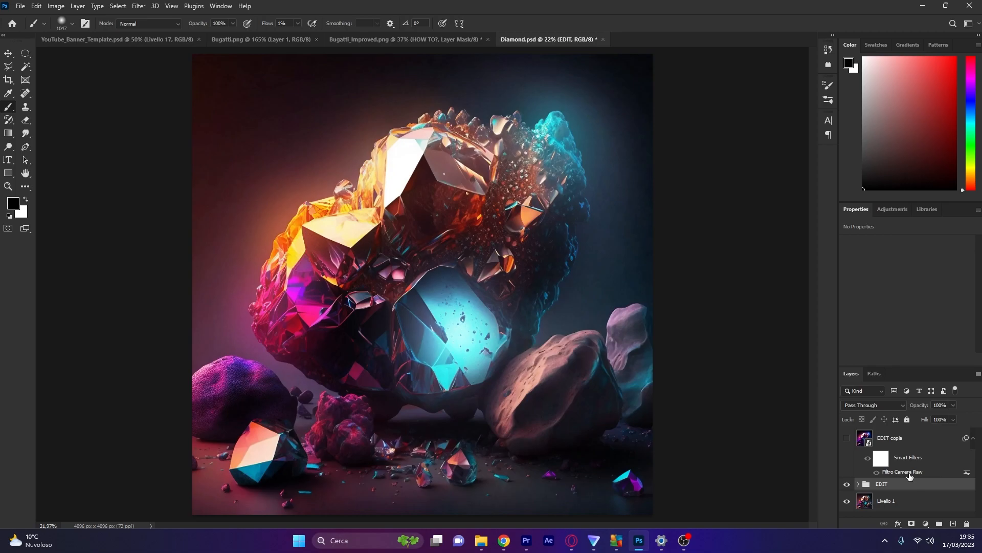
pyautogui.click(138, 7)
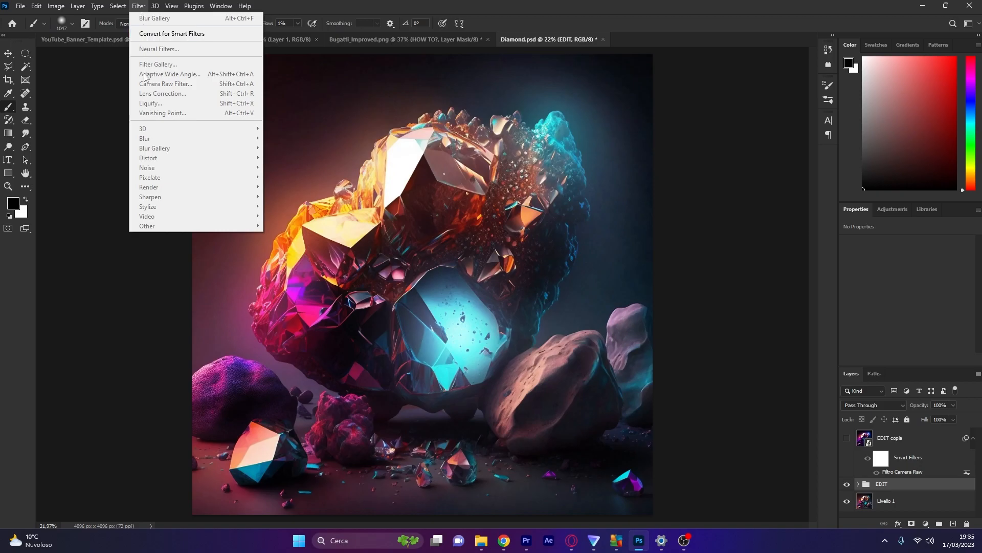
pyautogui.click(783, 421)
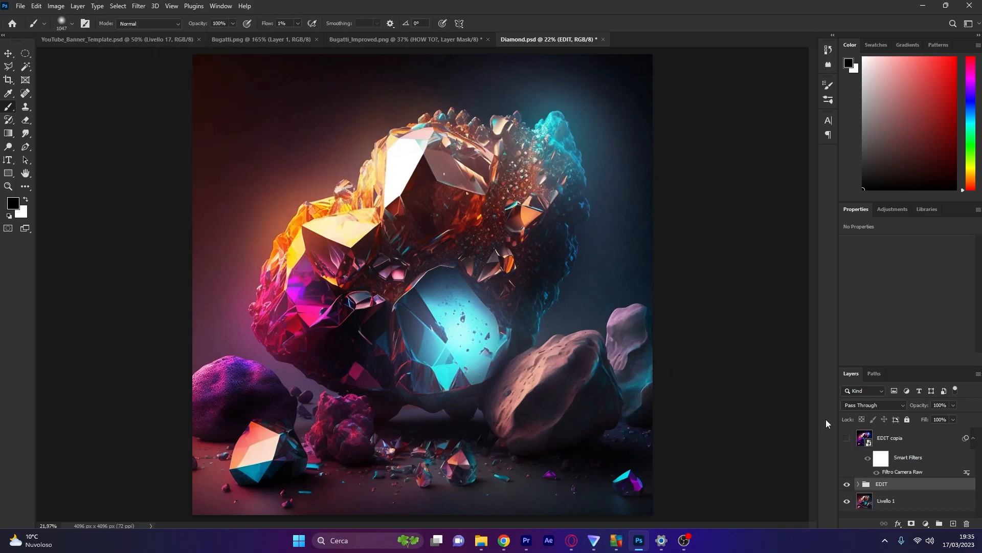
# - Select Livello 1 together with the EDIT group, then open the Filtro Camera Raw smart filter of EDIT copia for editing
pyautogui.keyDown('shift'); pyautogui.click(907, 511); pyautogui.keyUp('shift')
pyautogui.rightClick(906, 496)
pyautogui.click(866, 204)
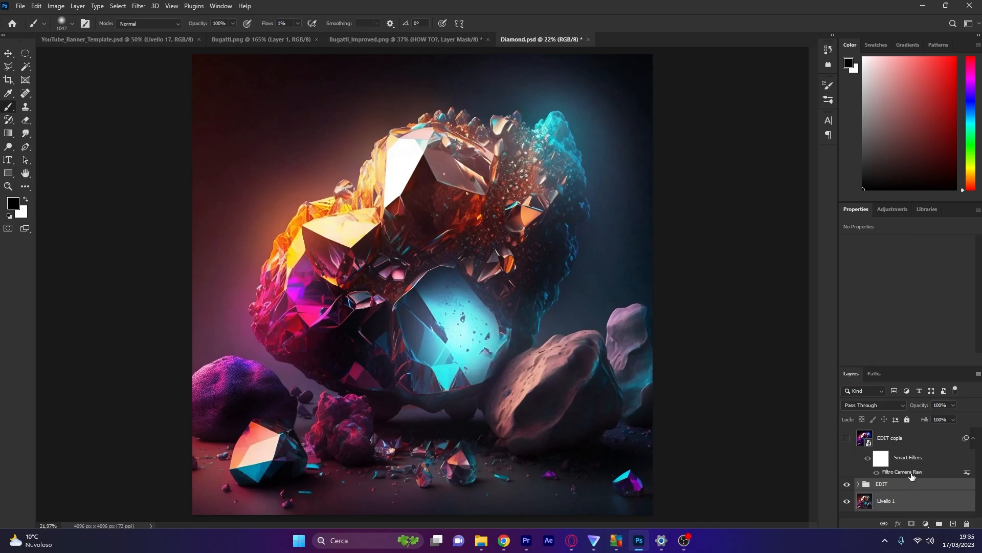
pyautogui.click(909, 473)
pyautogui.doubleClick(910, 472)
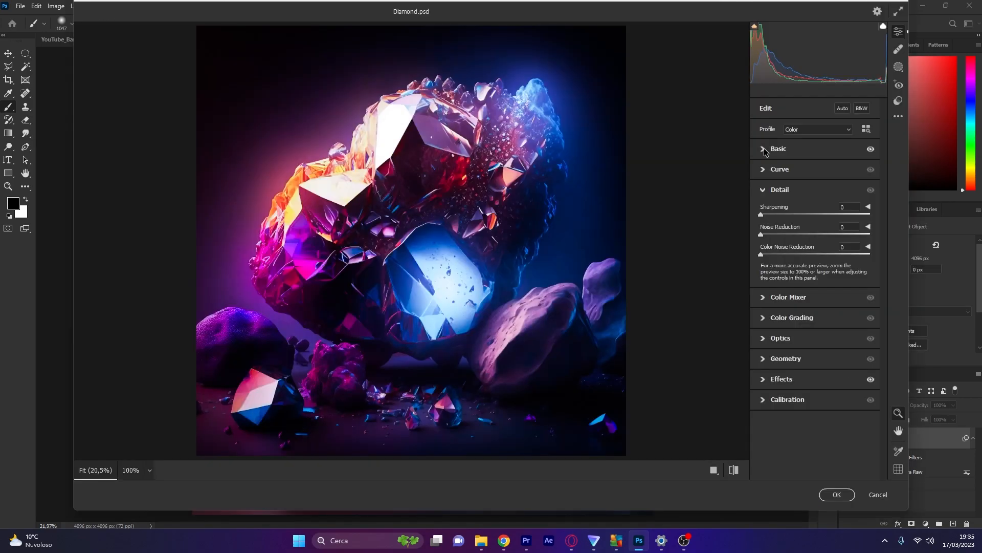
# - Expand the Basic adjustments and repeatedly switch between default and current Camera Raw settings to compare their effect on the crystal image
pyautogui.click(763, 149)
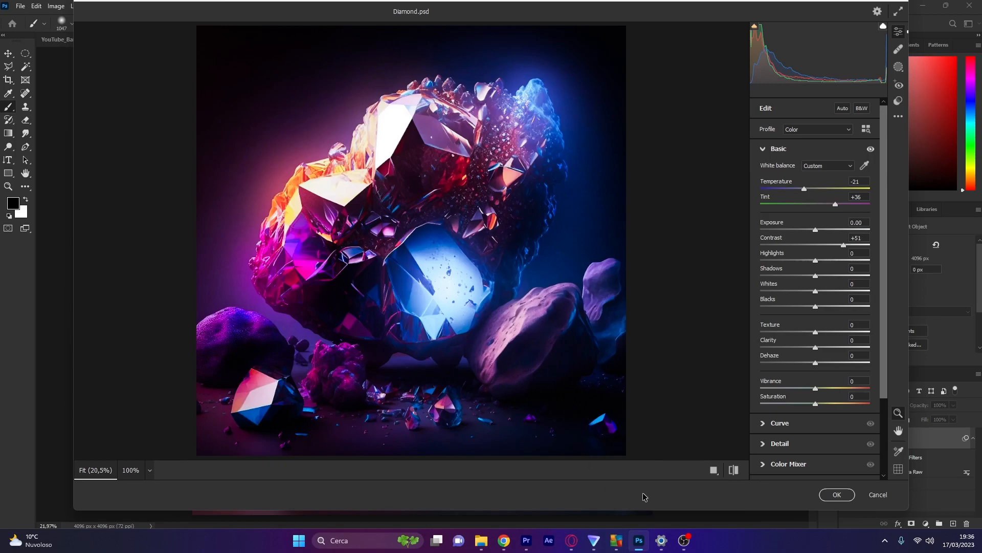
pyautogui.click(735, 470)
pyautogui.click(735, 470)
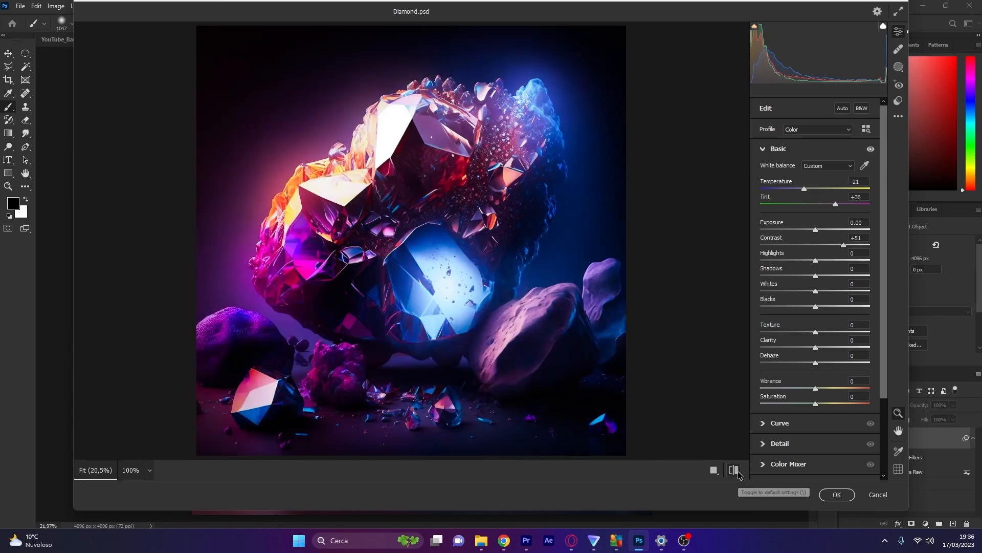
pyautogui.click(735, 470)
pyautogui.click(735, 470)
pyautogui.click(735, 470)
pyautogui.click(735, 470)
pyautogui.click(735, 470)
pyautogui.click(735, 470)
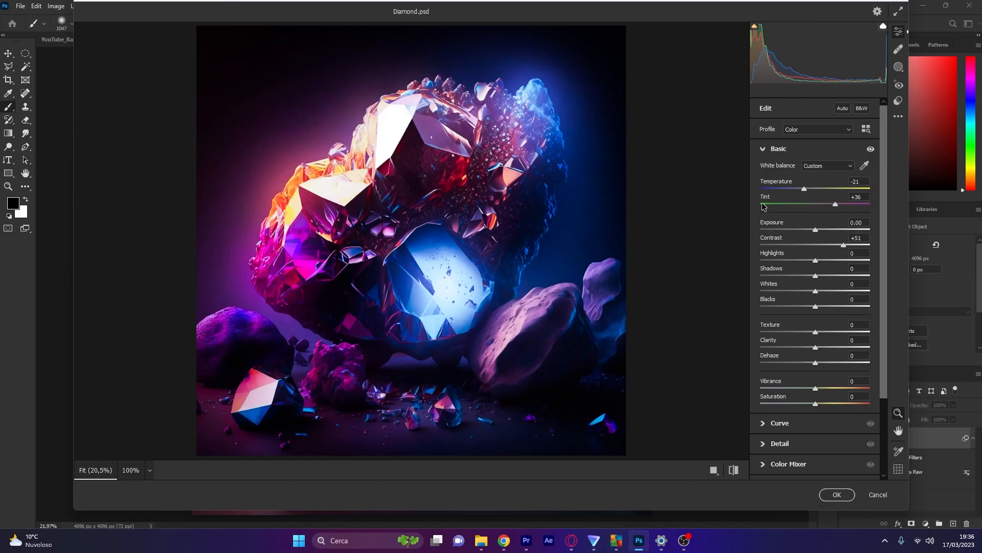
# - Try lowering Contrast to -1 and raising it back to +46 to compare its effect on the image
pyautogui.moveTo(843, 244); pyautogui.dragTo(815, 246)
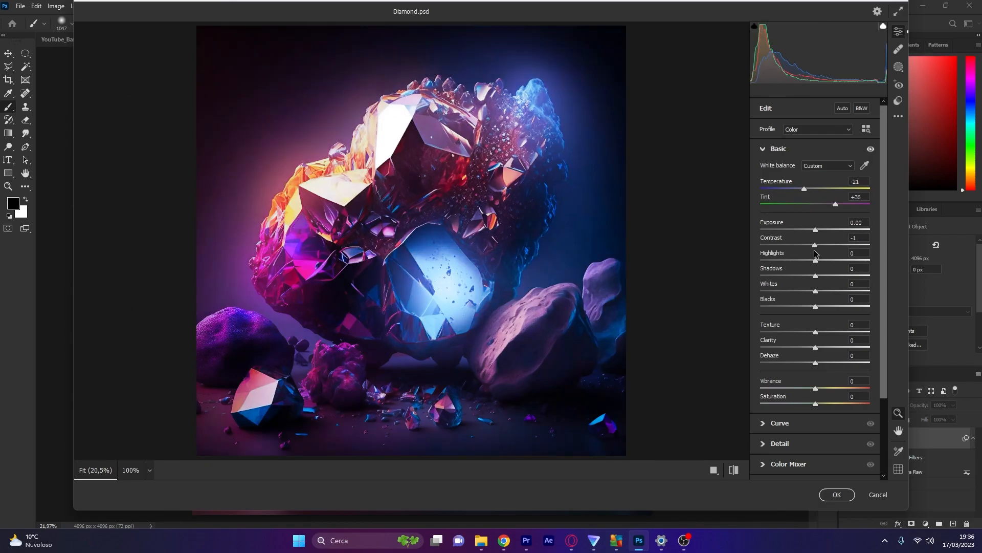
pyautogui.moveTo(815, 251); pyautogui.dragTo(840, 251)
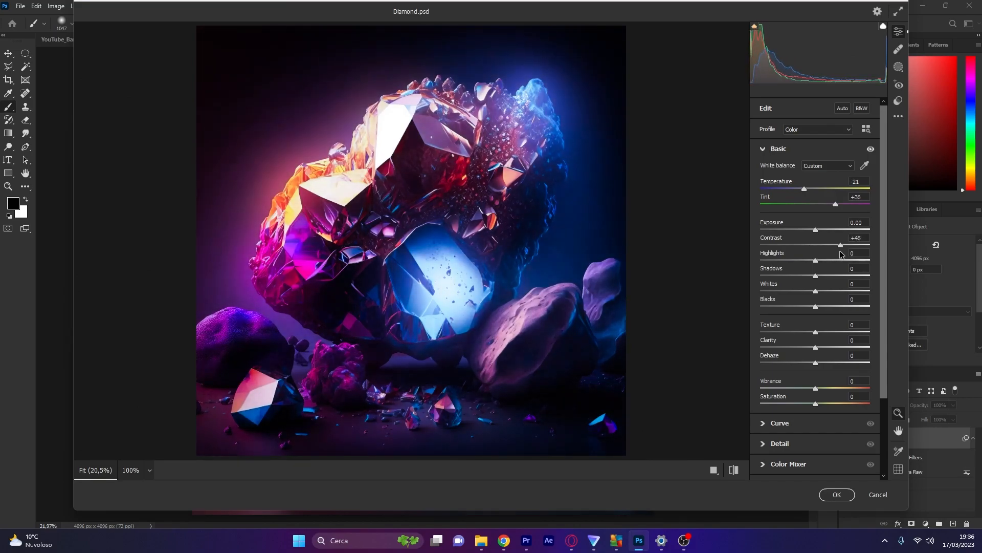
# - Review the Curve adjustments of the filter, collapse them and reopen the Basic adjustments
pyautogui.scroll(-2, 826, 245)
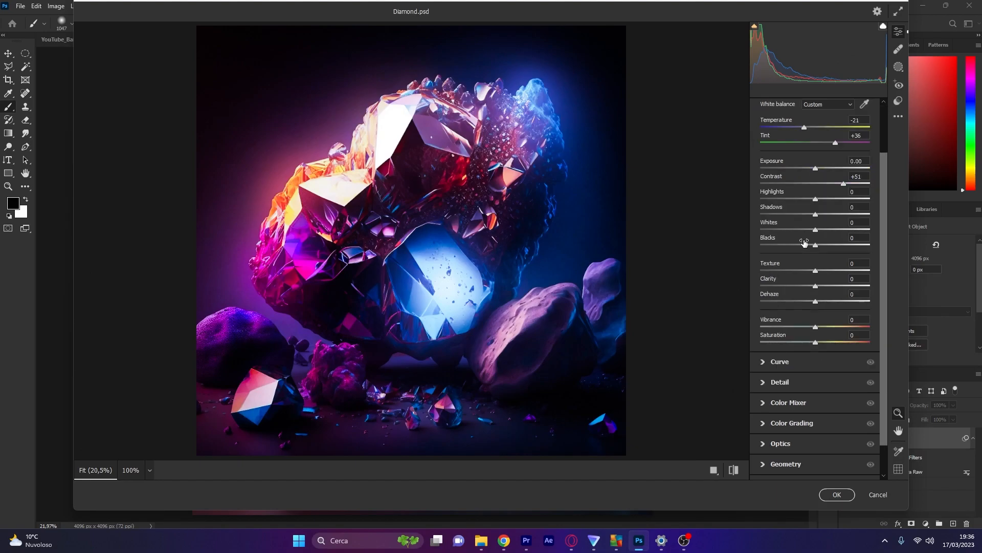
pyautogui.click(788, 326)
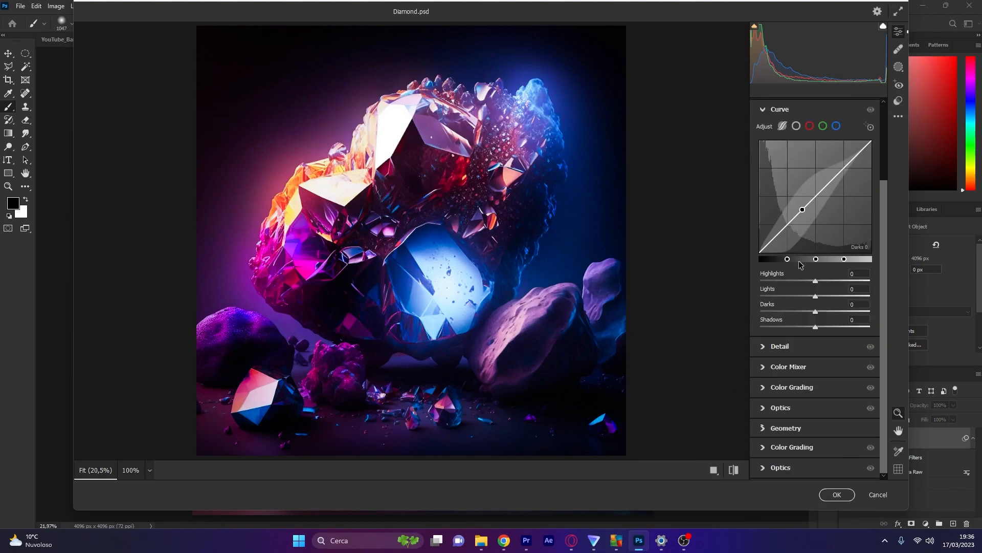
pyautogui.scroll(2, 796, 348)
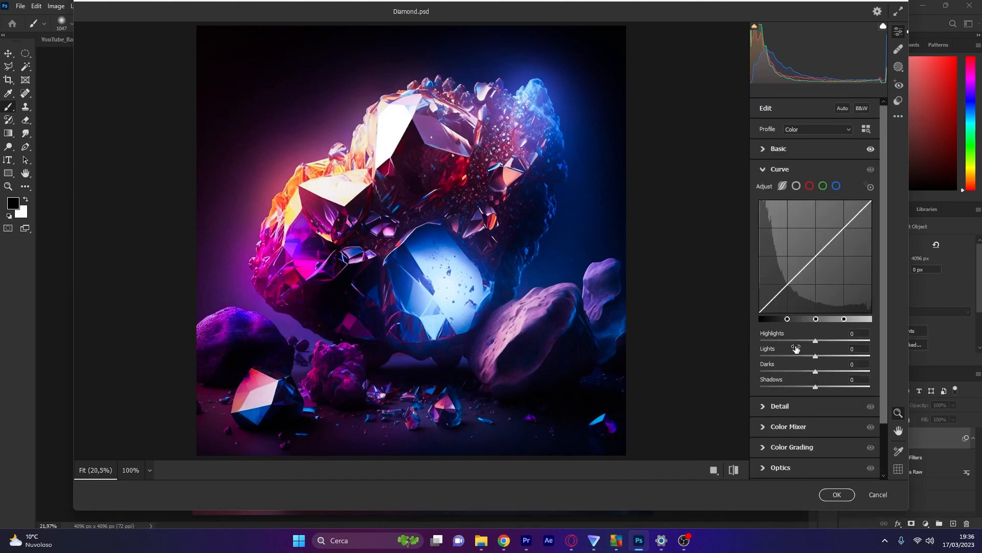
pyautogui.click(763, 169)
pyautogui.click(765, 149)
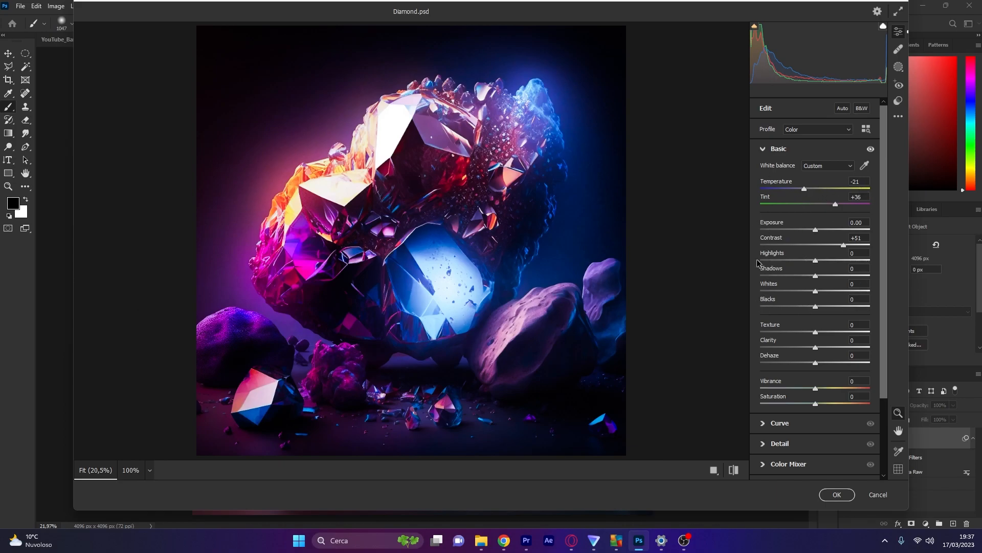
# - Accept the Camera Raw filter settings and make the EDIT copia layer visible over the whole image
pyautogui.click(837, 494)
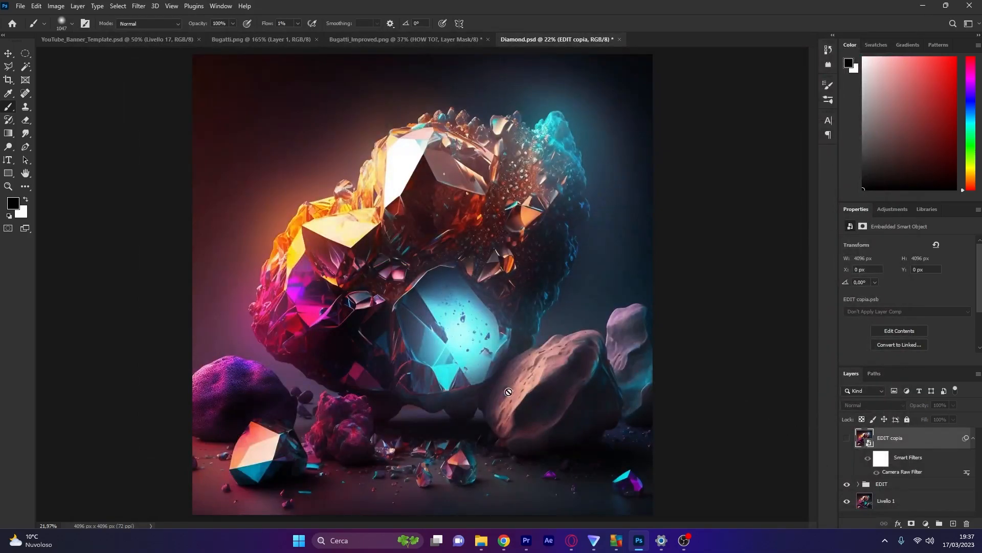
pyautogui.scroll(-2, 595, 414)
pyautogui.click(847, 438)
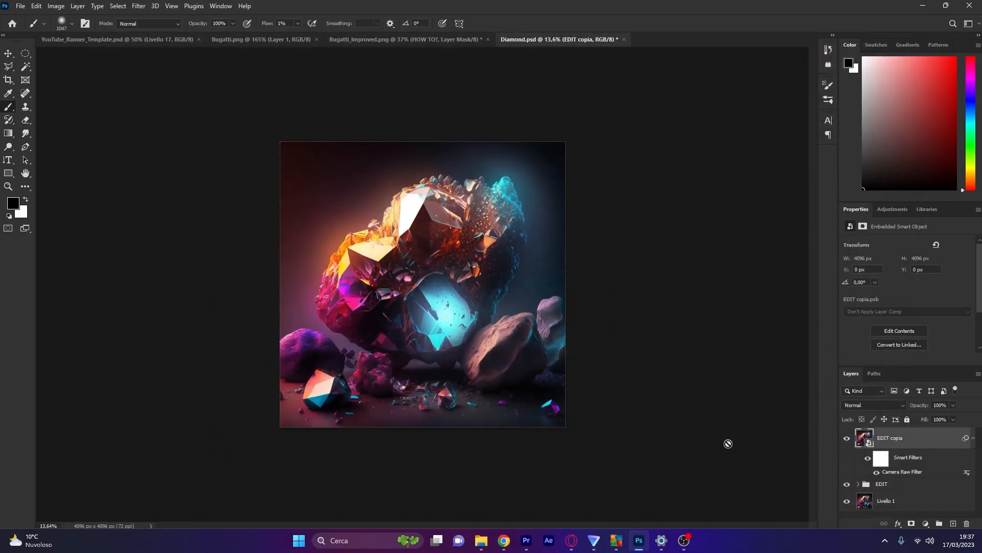